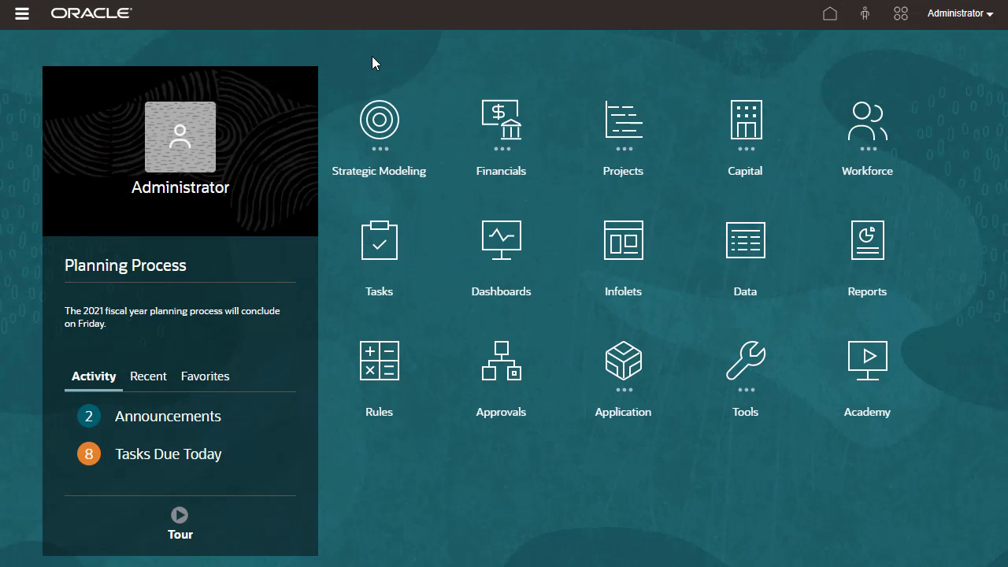
Step: Add a Data Management source system named 'Project Management' of type Oracle ERP Cloud
click(22, 14)
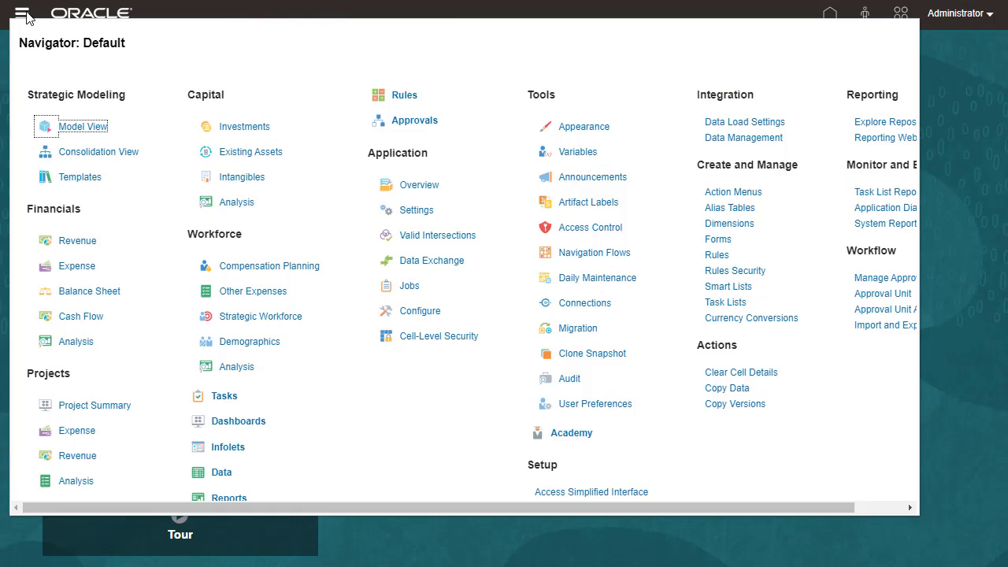
click(622, 137)
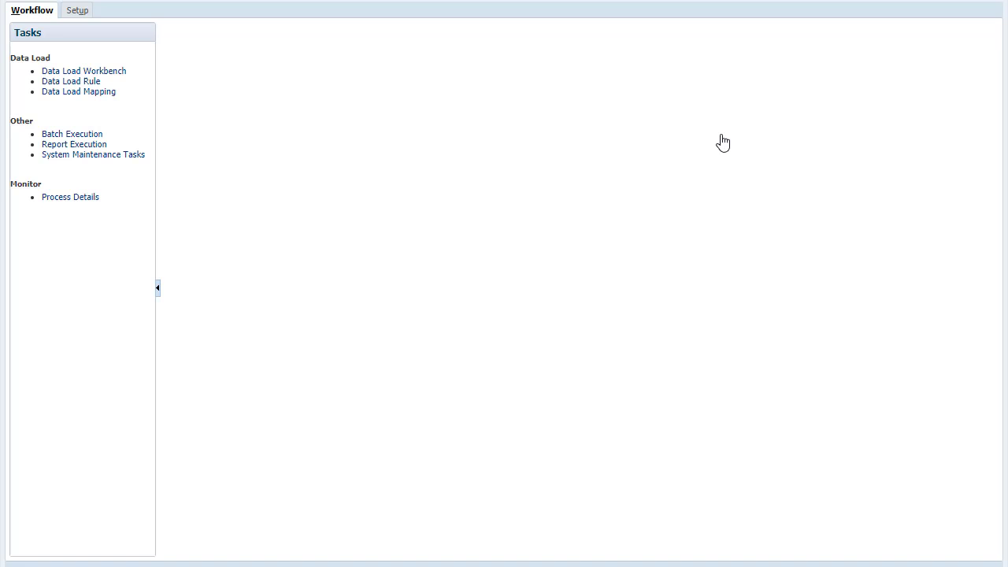
click(78, 11)
click(74, 144)
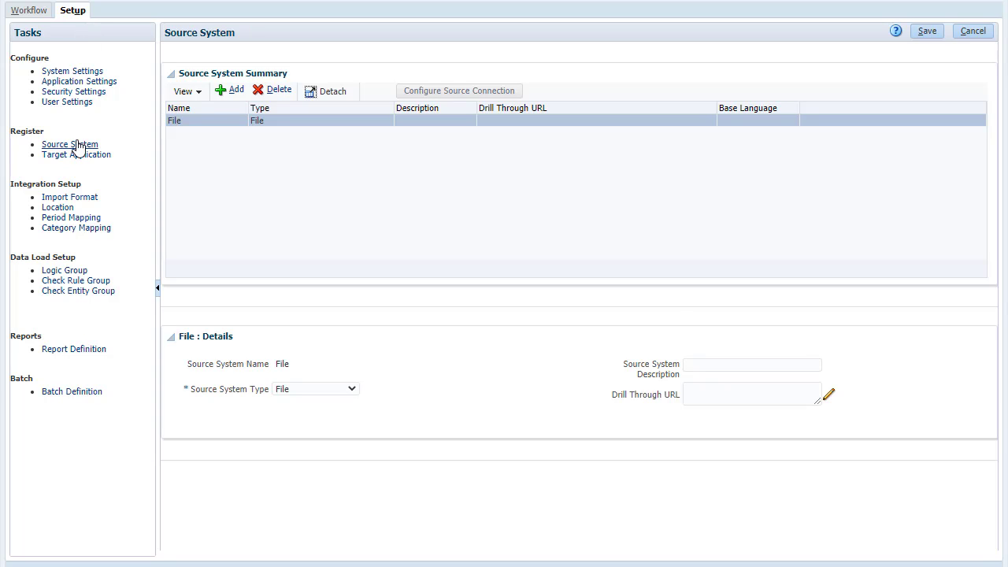
click(230, 90)
text(Project )
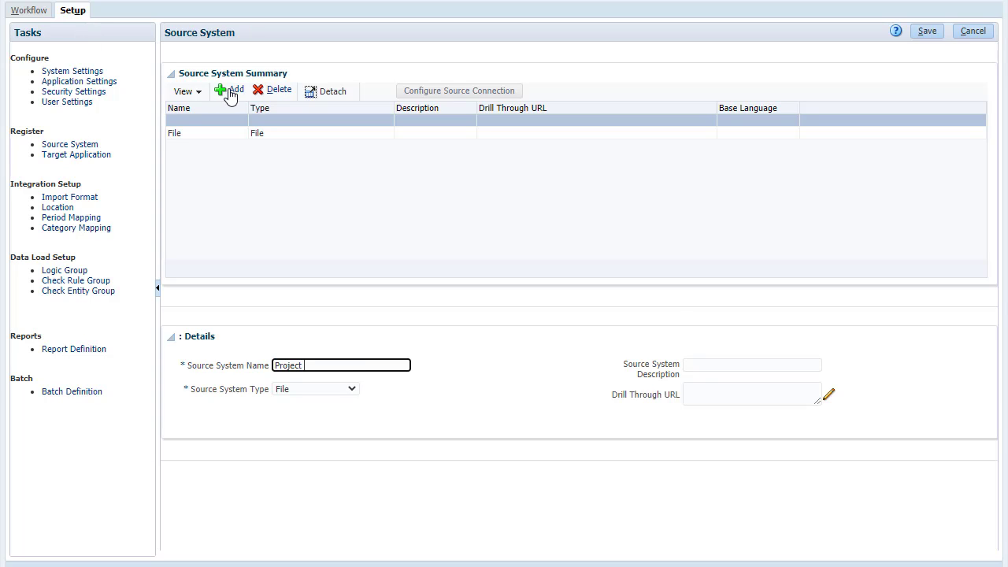
text(Management)
click(349, 389)
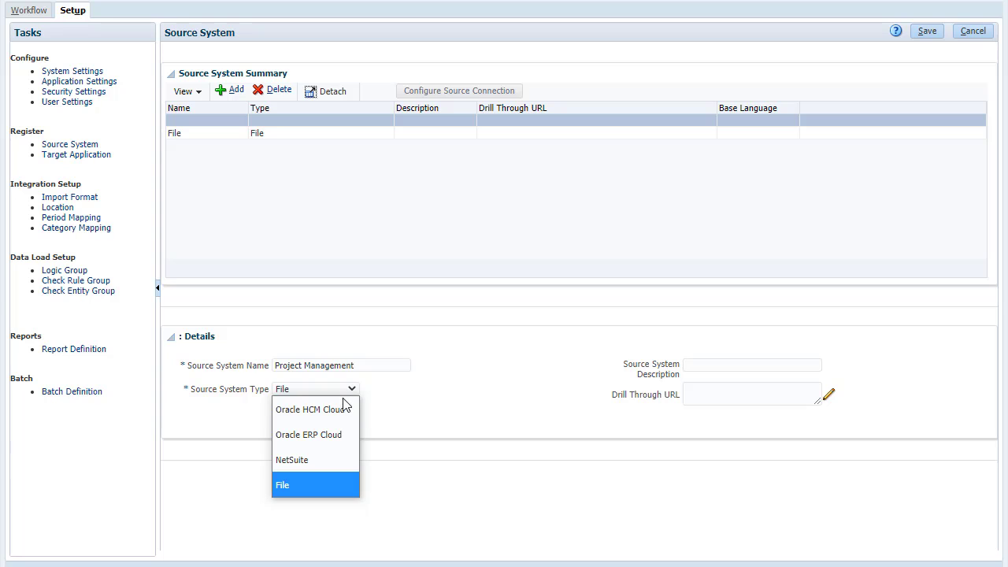
click(347, 434)
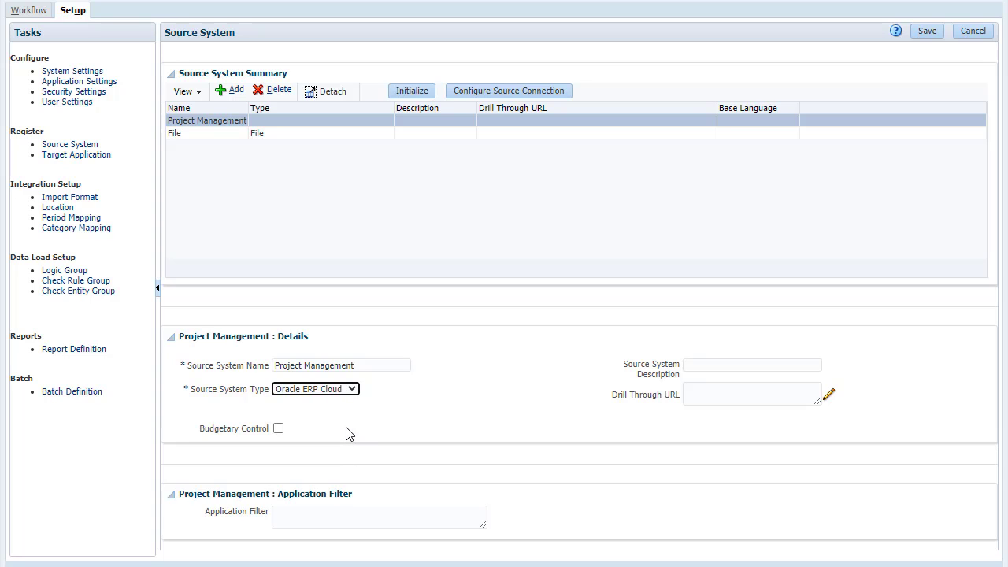
Step: Enter the ERP Cloud user name, password and web services URL for the source connection
click(542, 90)
key(Tab)
text(••••••••)
drag(580, 309, 466, 303)
key(ctrl+v)
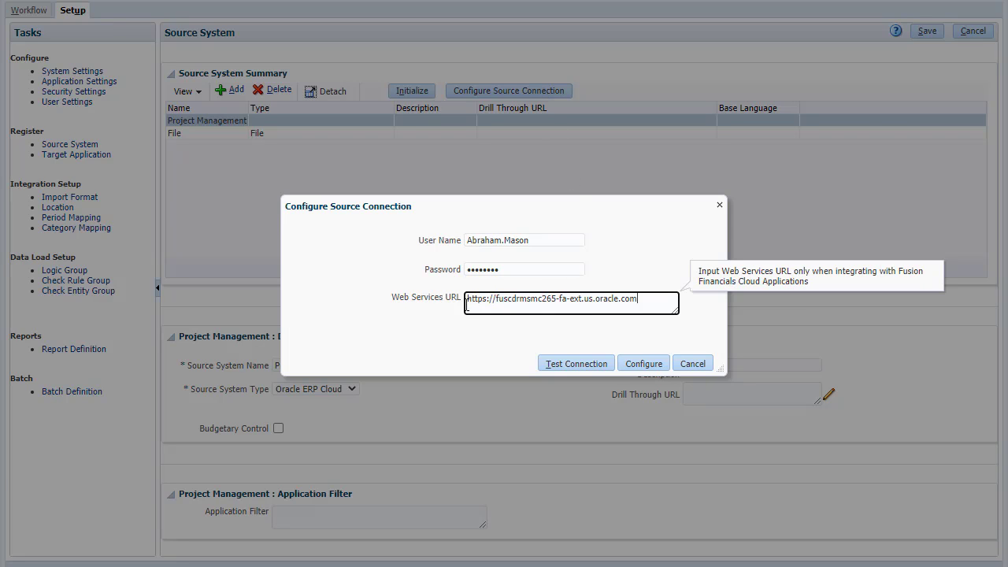
Step: Test the source connection, apply the configuration and save the source system
click(549, 361)
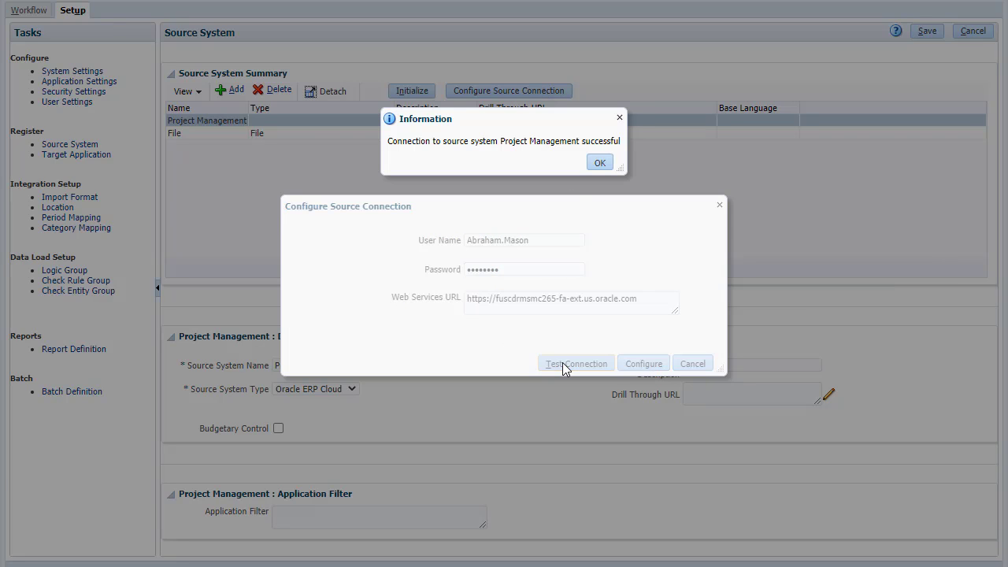
click(599, 163)
click(647, 364)
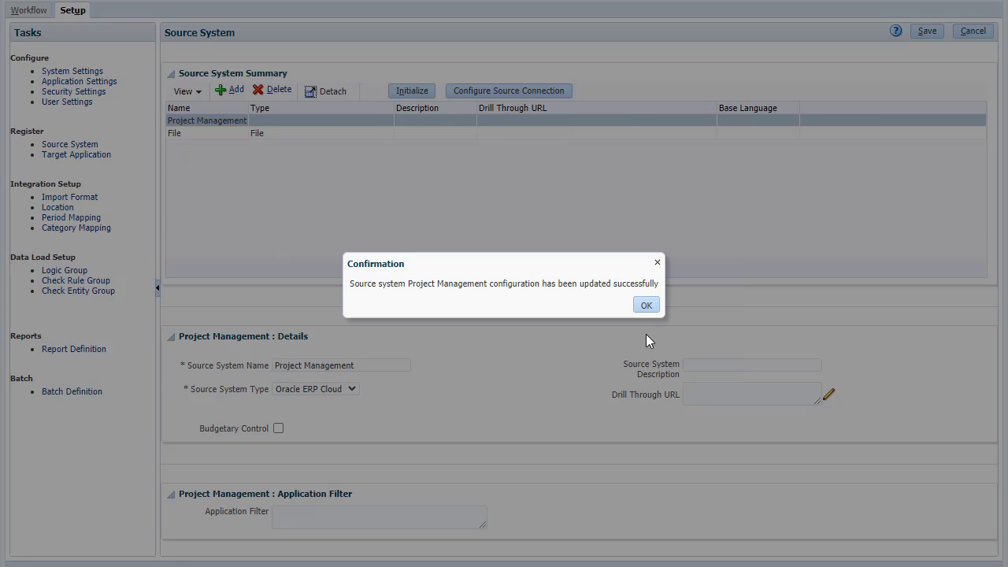
click(645, 304)
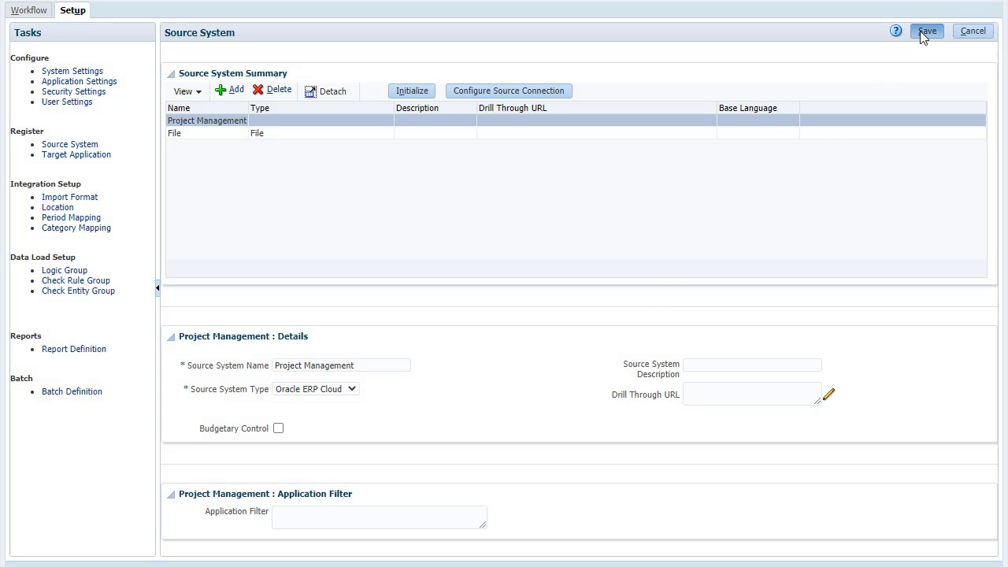
click(925, 31)
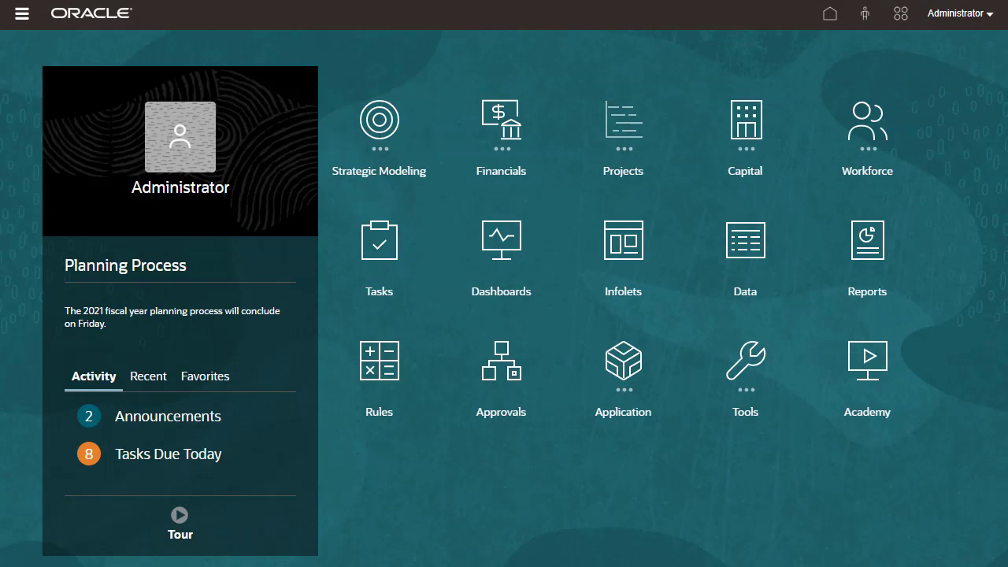
Step: Open Data Exchange's Applications list and begin creating a new EPM Local EPBCS application
click(638, 367)
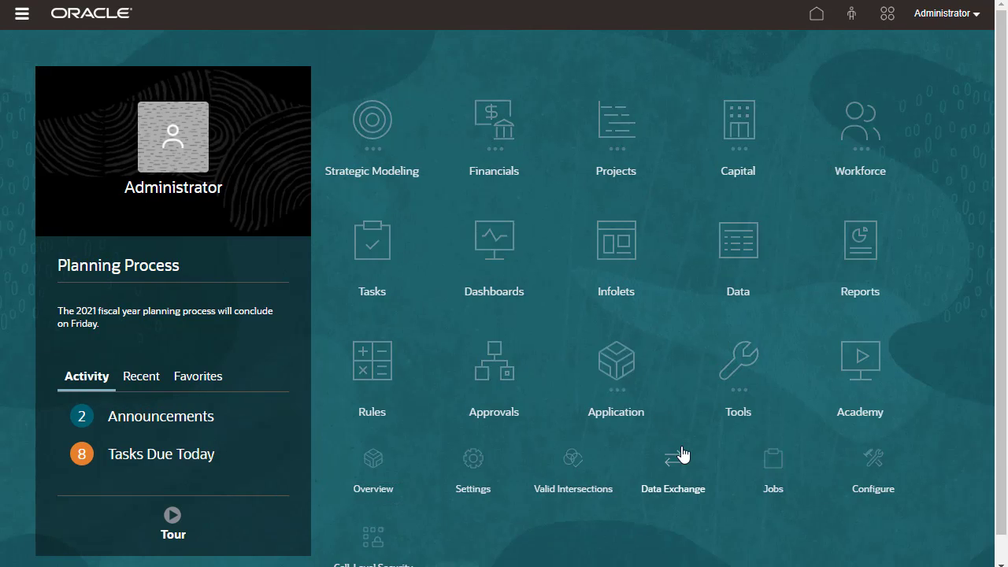
click(682, 454)
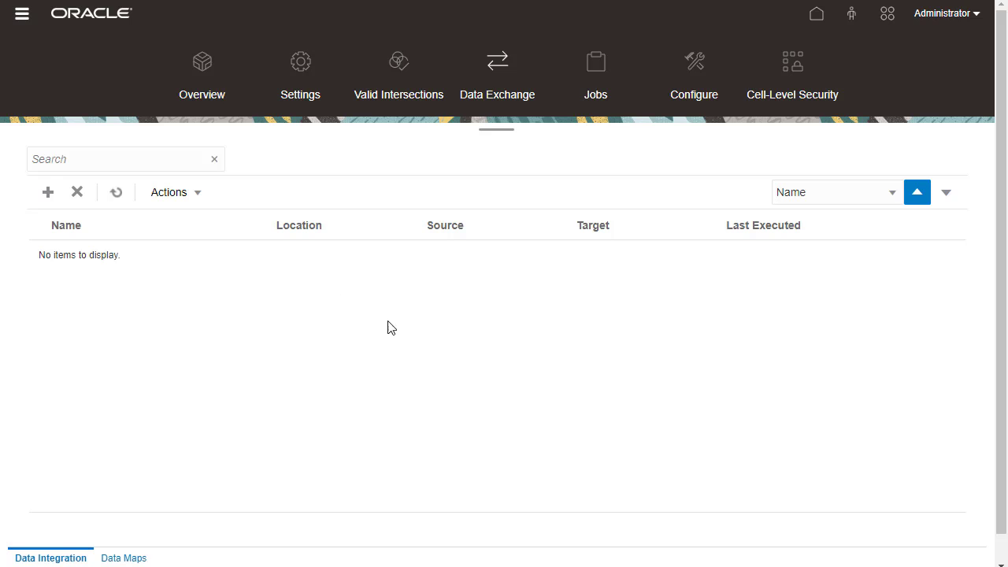
click(198, 197)
click(233, 248)
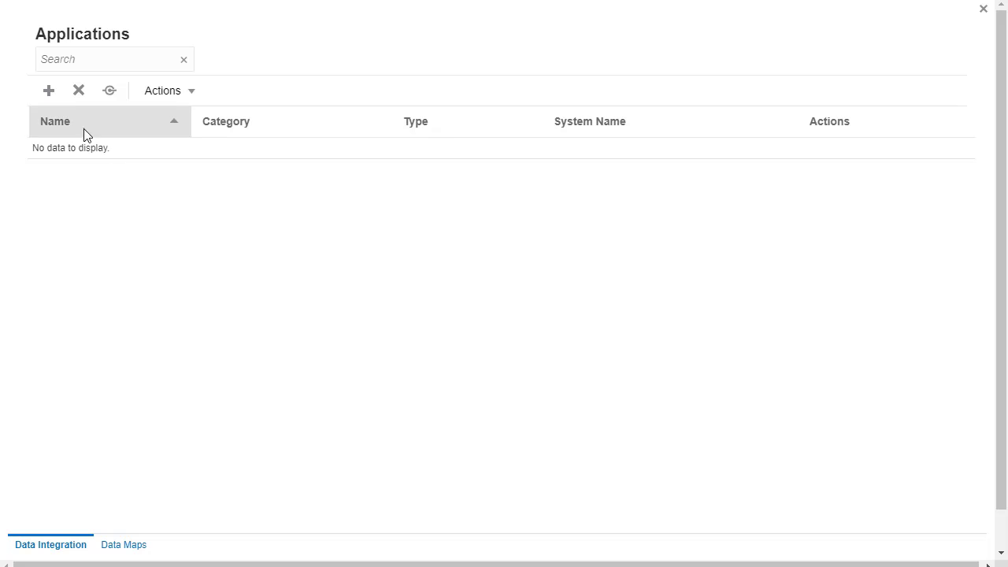
click(49, 91)
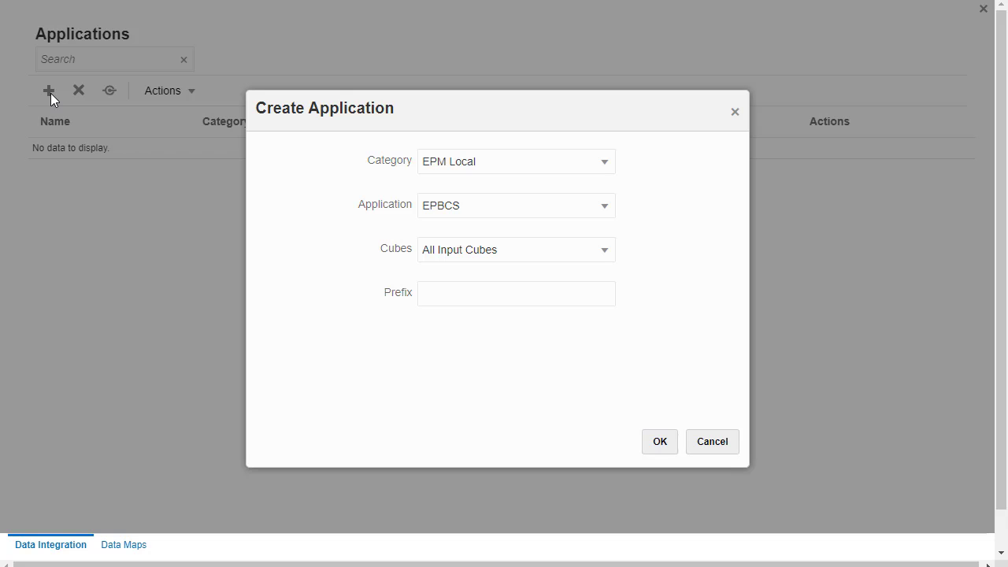
Step: Register EPBCS with all input cubes, then another EPBCS application for the PFP_REP reporting cube
click(661, 447)
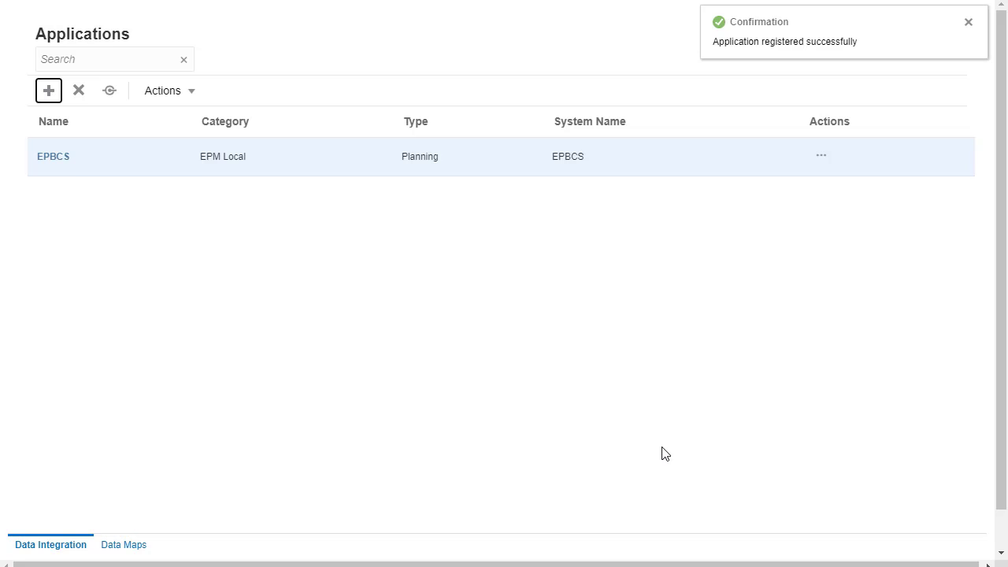
click(48, 92)
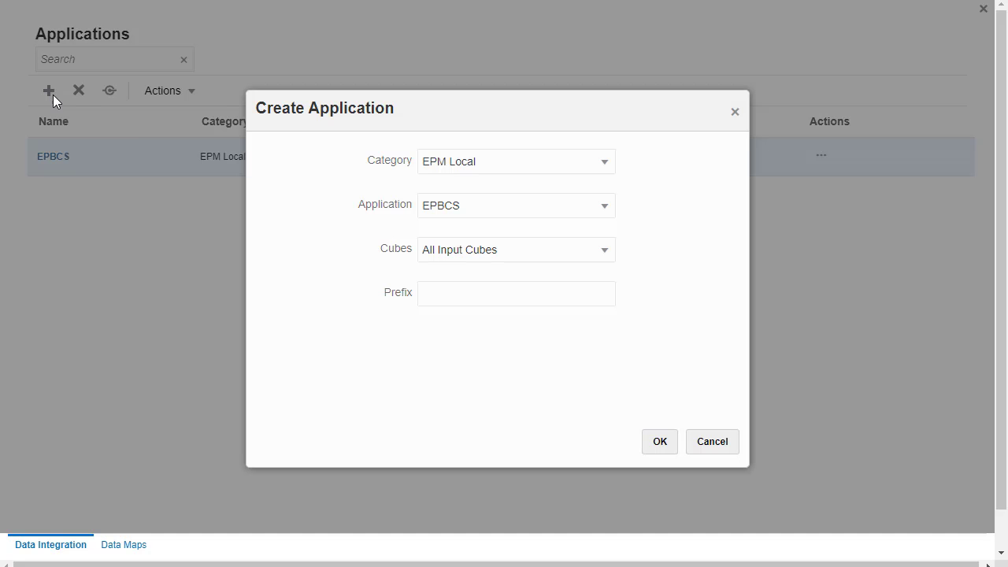
click(603, 252)
click(563, 340)
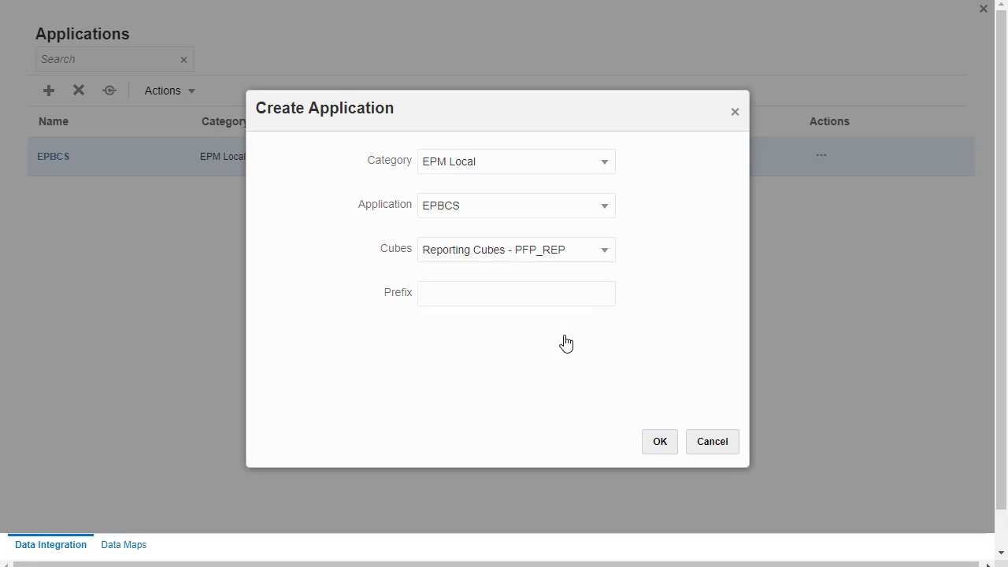
click(659, 443)
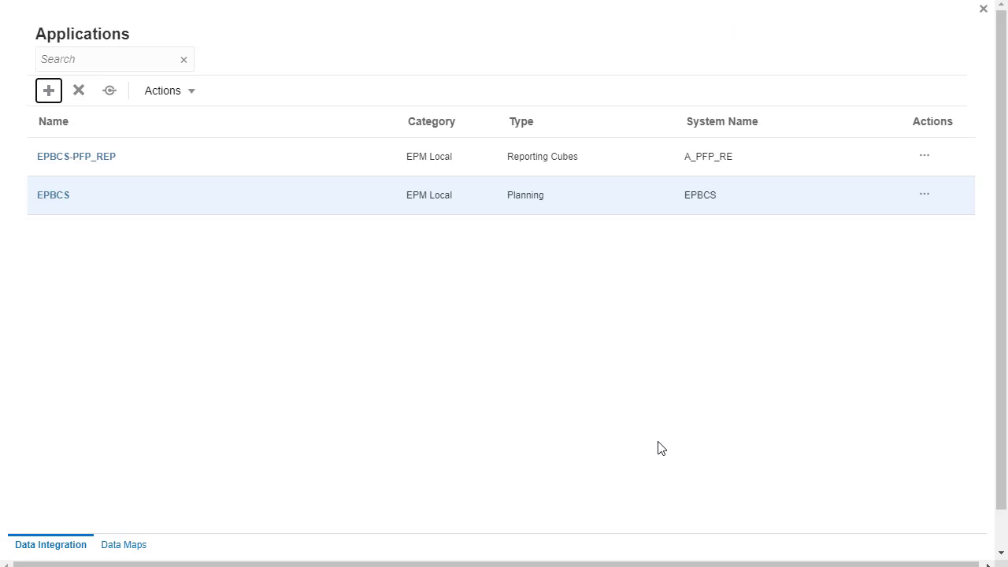
Step: Register the EPBCS dimension applications using the Dimensions category
click(47, 90)
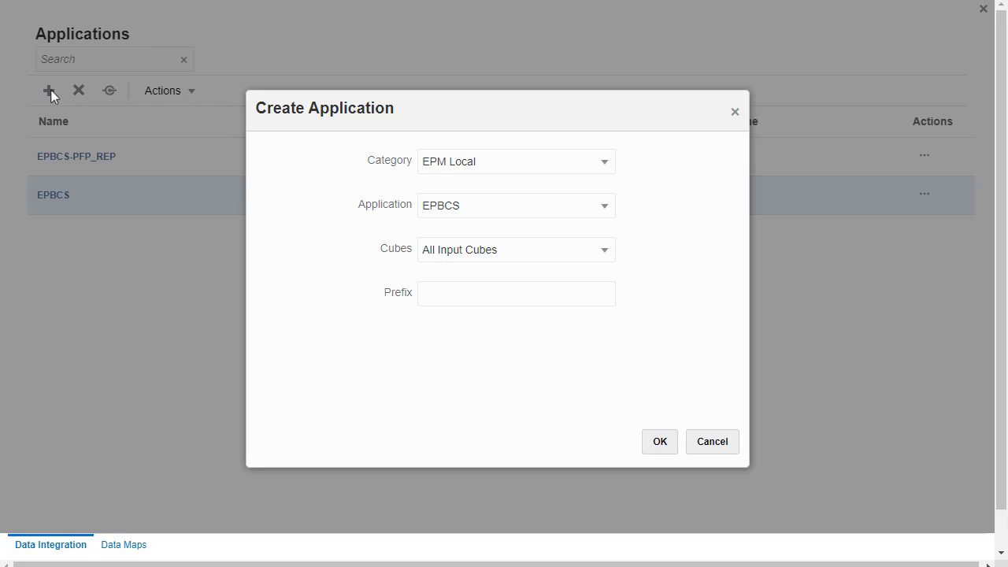
click(602, 161)
click(544, 274)
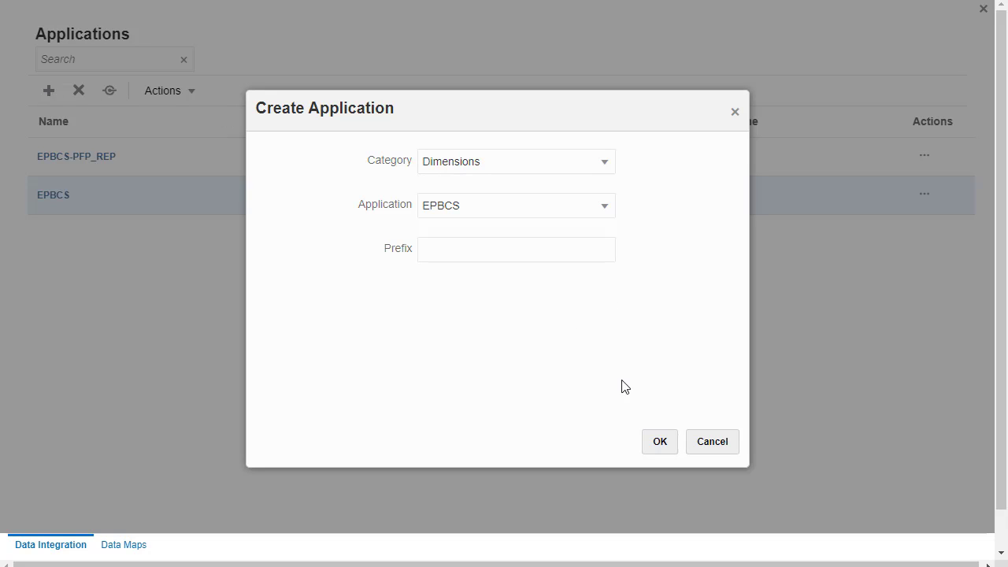
click(661, 443)
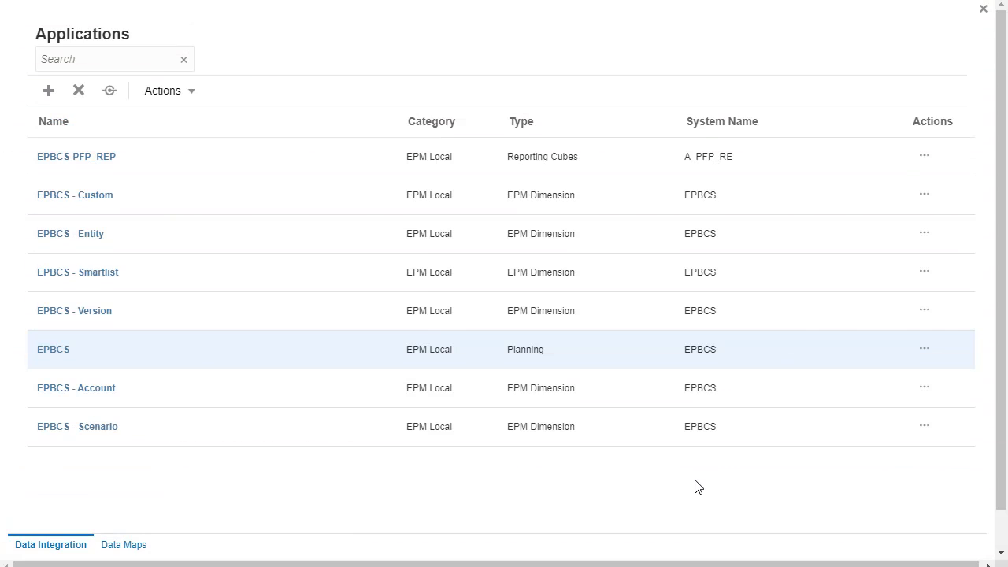
Step: In the EPBCS application's dimension details, classify the Project dimension as Project
click(919, 350)
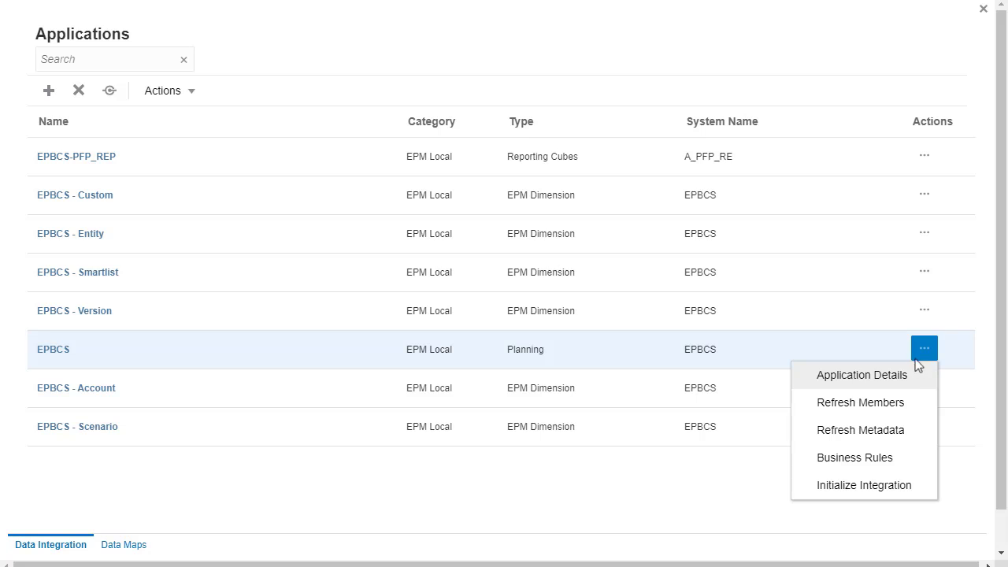
click(913, 376)
scroll(977, 520, down, 1)
scroll(976, 519, down, 5)
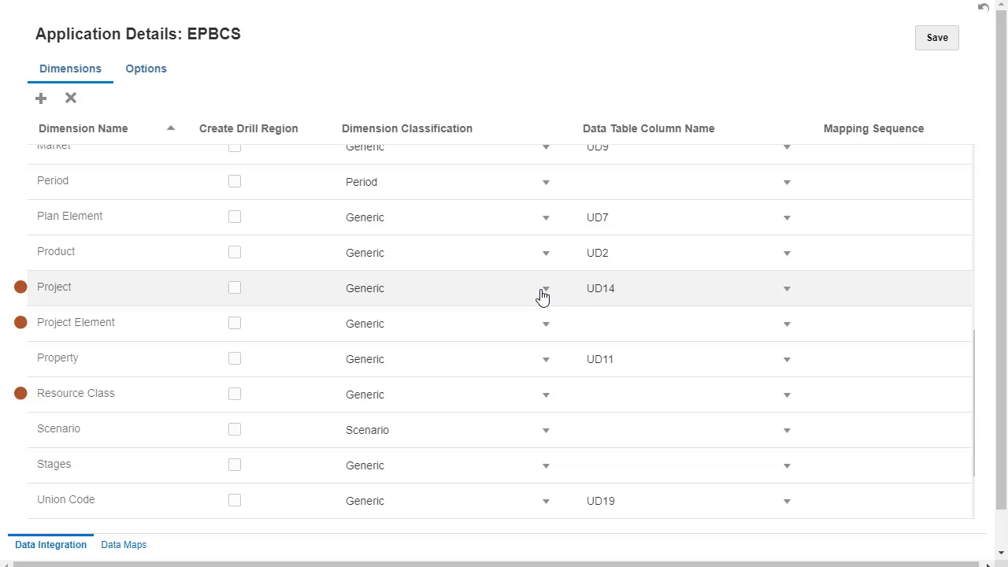
click(543, 290)
scroll(504, 429, down, 3)
click(483, 403)
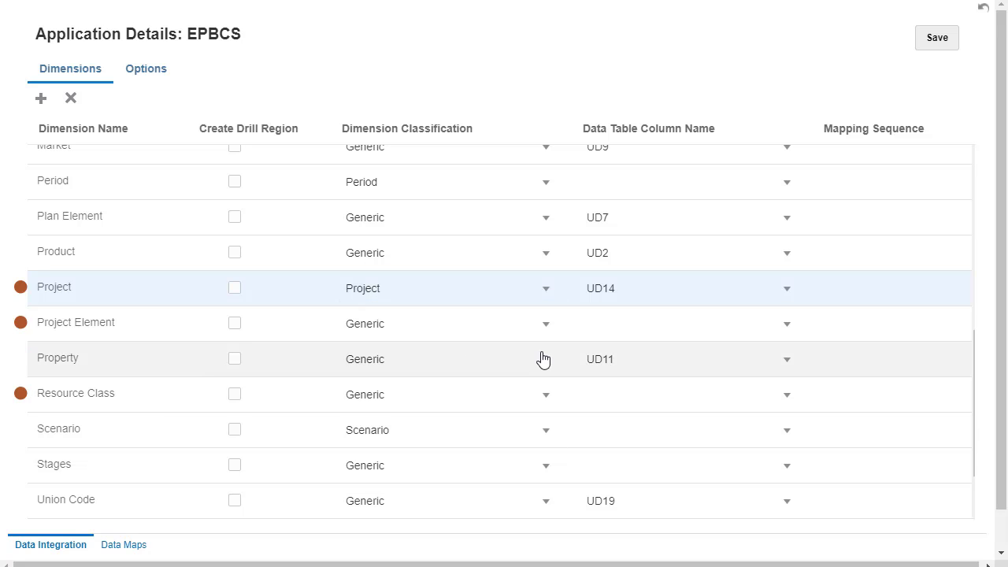
Step: Classify Project Element and Resource Class dimensions accordingly, then return to the applications list
click(544, 325)
scroll(548, 478, down, 4)
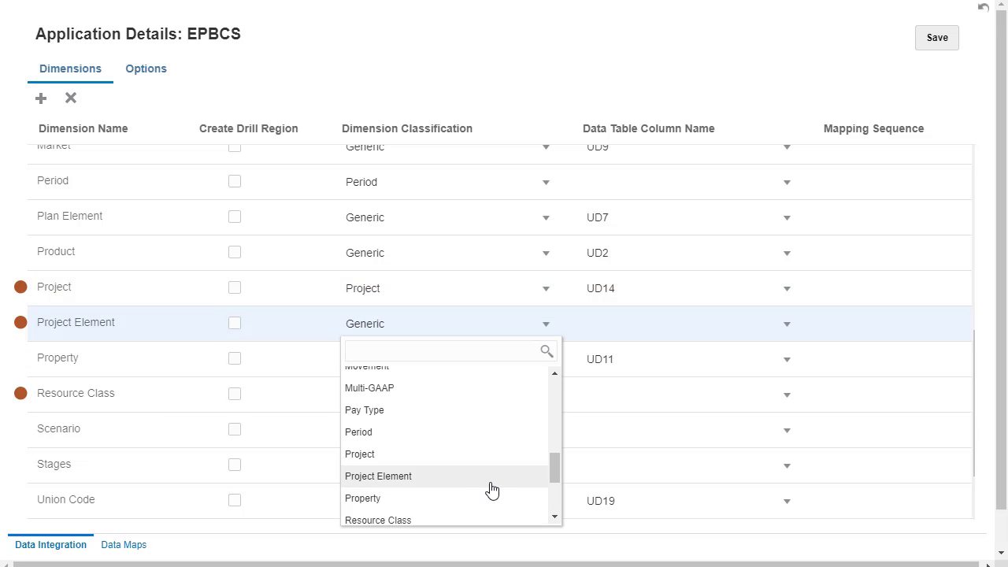
click(476, 476)
click(546, 394)
scroll(515, 342, down, 5)
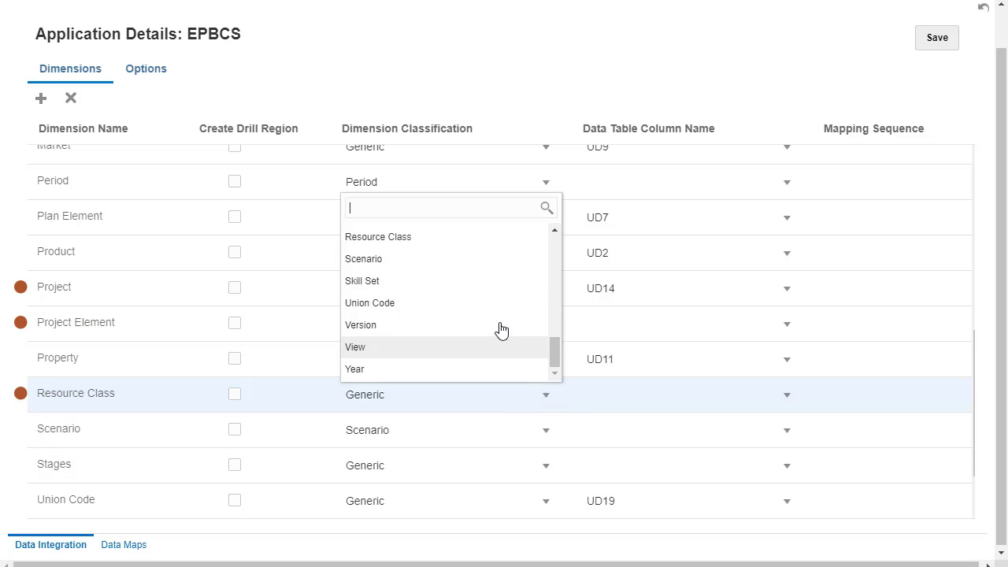
click(421, 235)
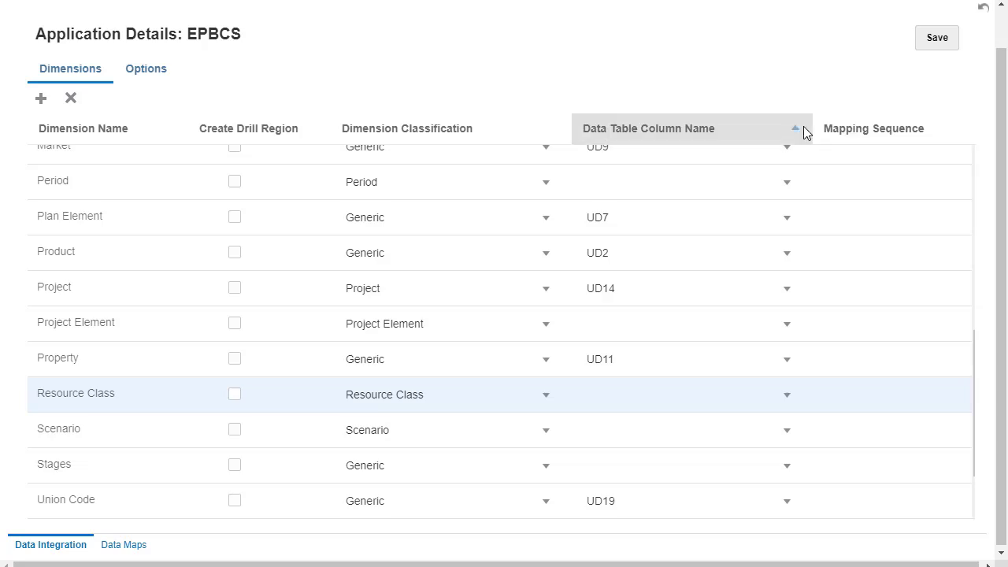
click(981, 9)
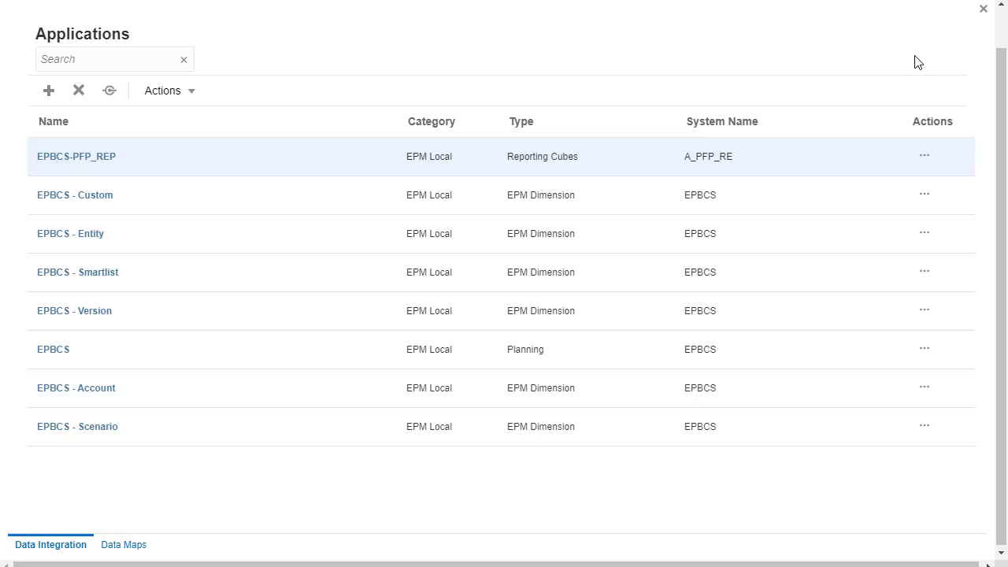
Step: Initialize a Project Portfolio Management integration for EPBCS on Project Management with prefix C1_
click(816, 364)
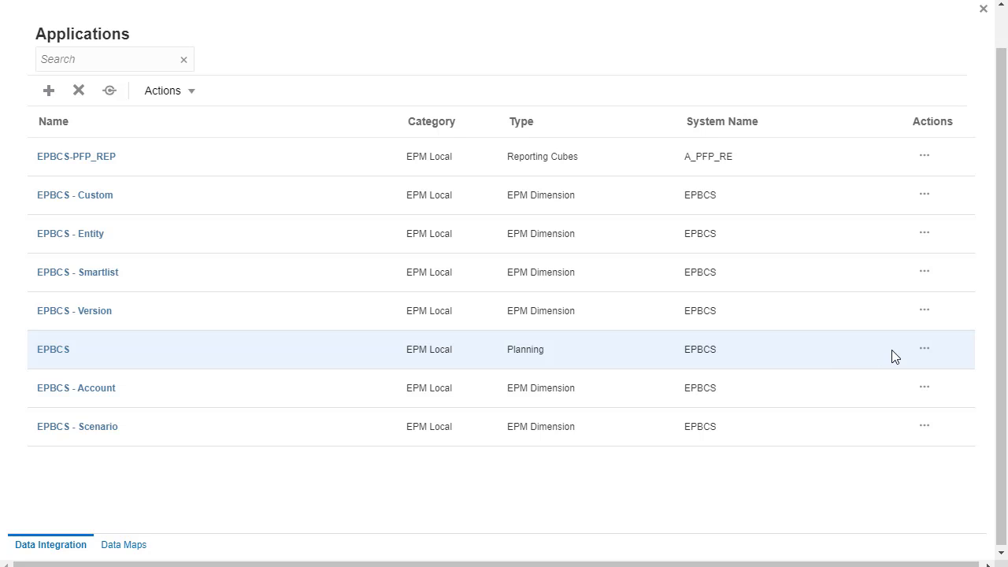
click(923, 350)
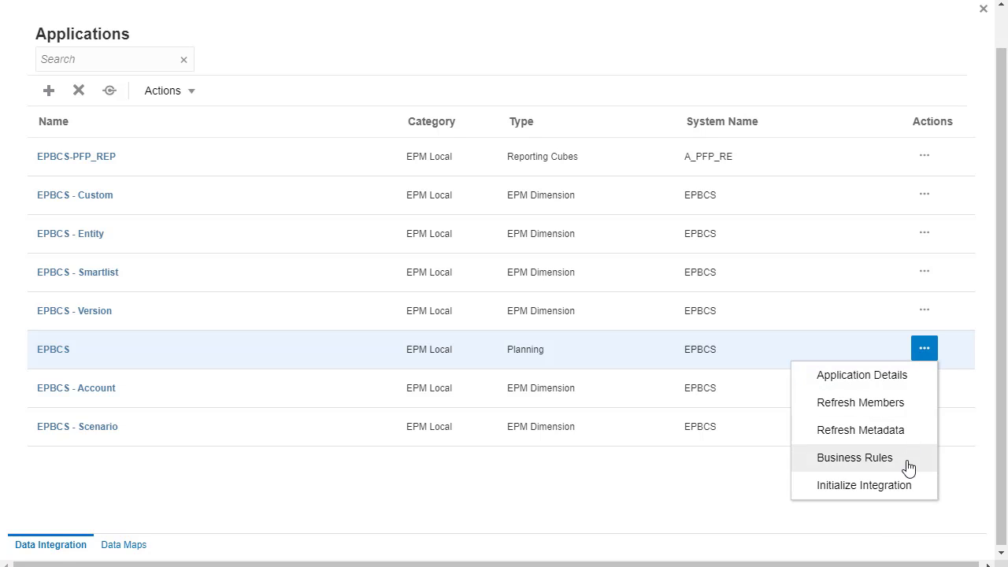
click(901, 488)
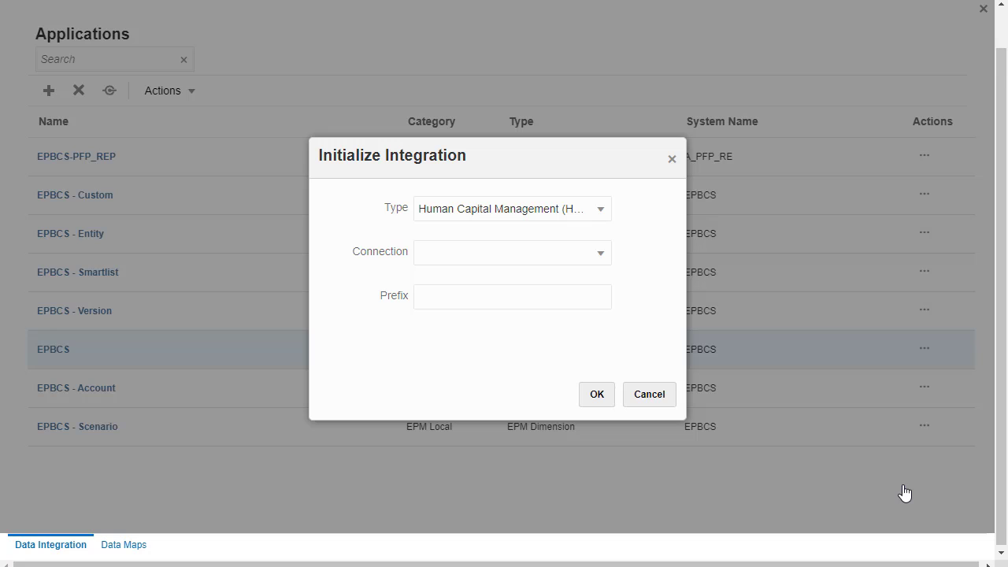
click(602, 211)
click(585, 253)
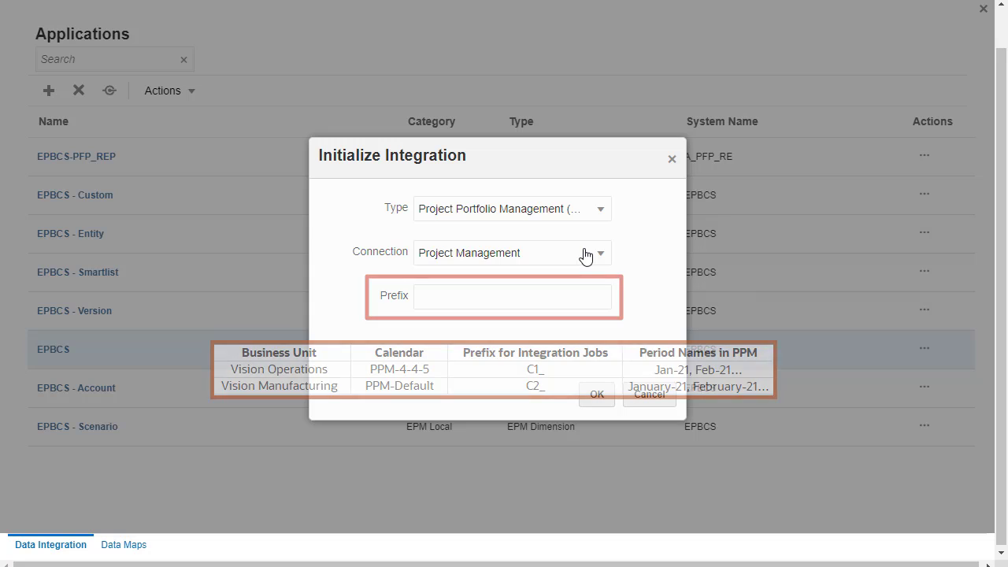
click(554, 296)
text(C1_)
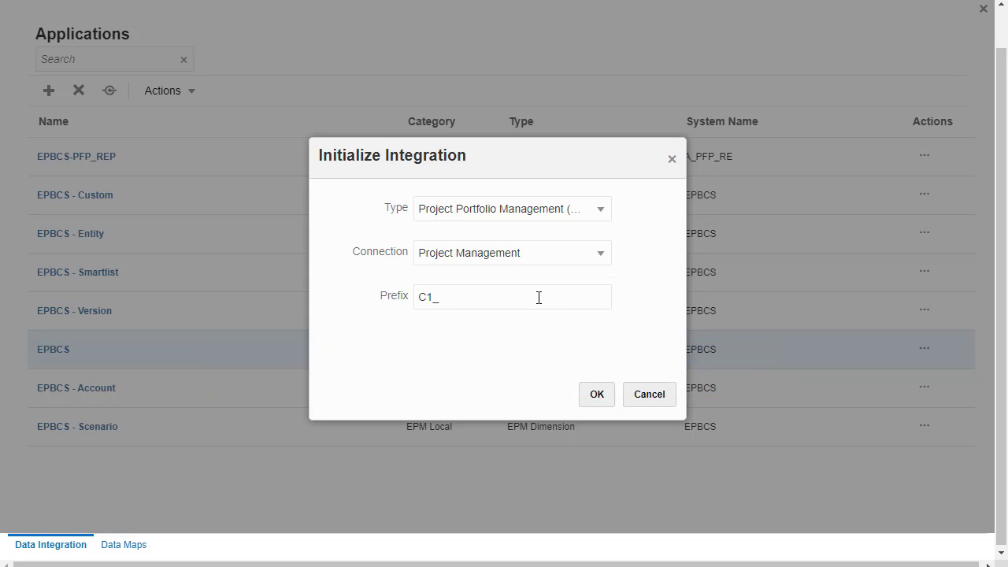
click(598, 395)
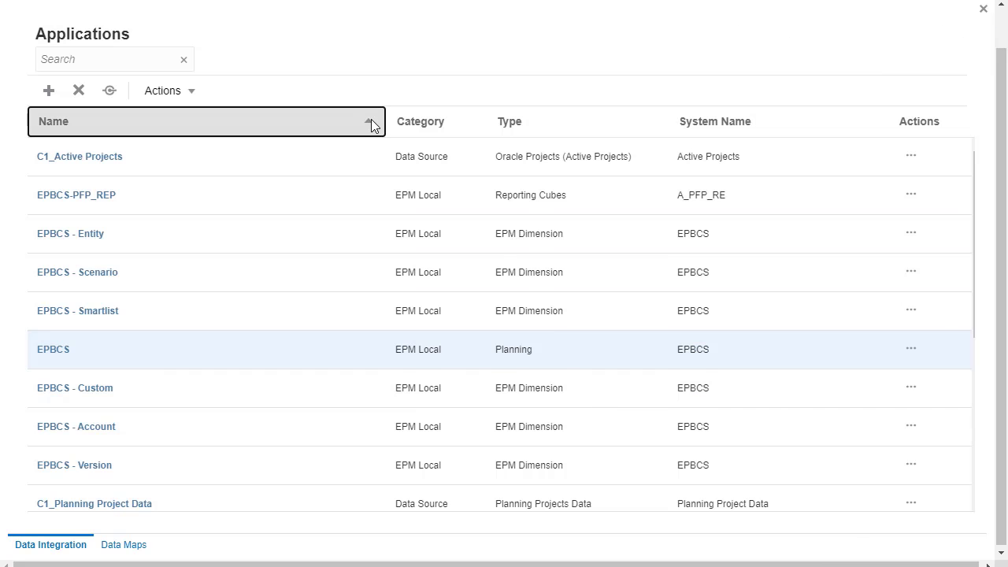
Step: Sort the applications by name, then close the list to view the C1_ integrations
click(369, 120)
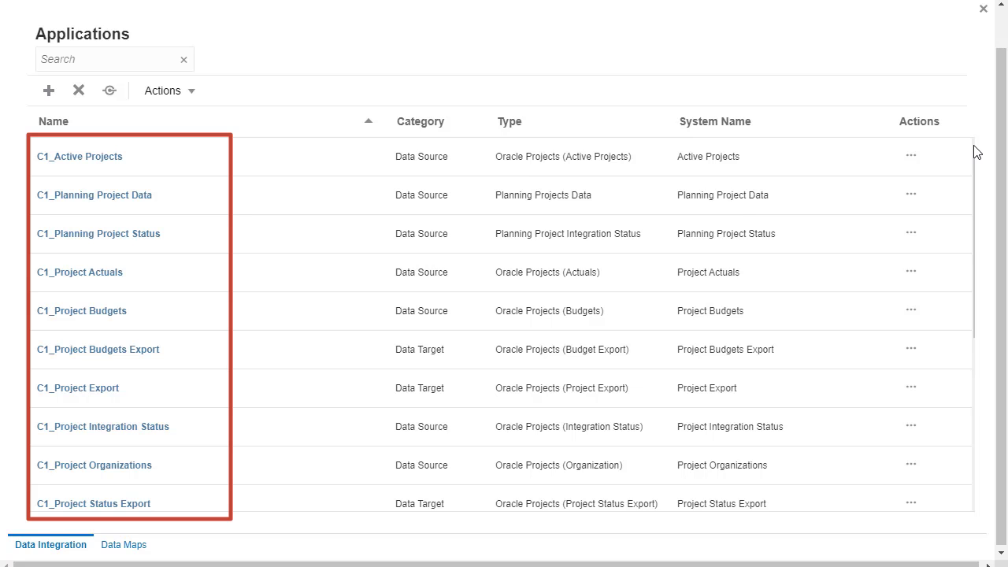
click(983, 9)
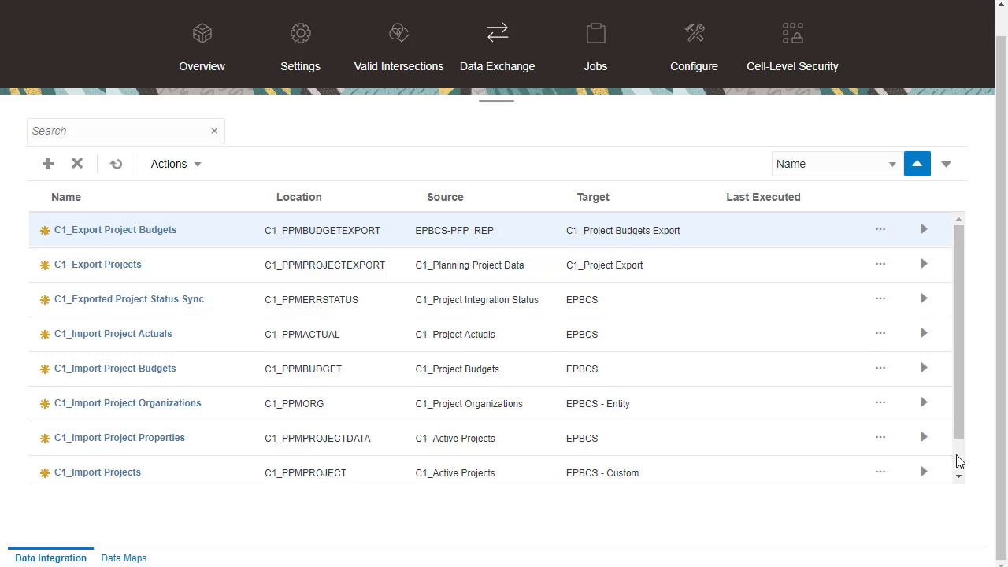
Step: Scroll down through the list of C1 project data integrations in Data Exchange
scroll(954, 459, down, 2)
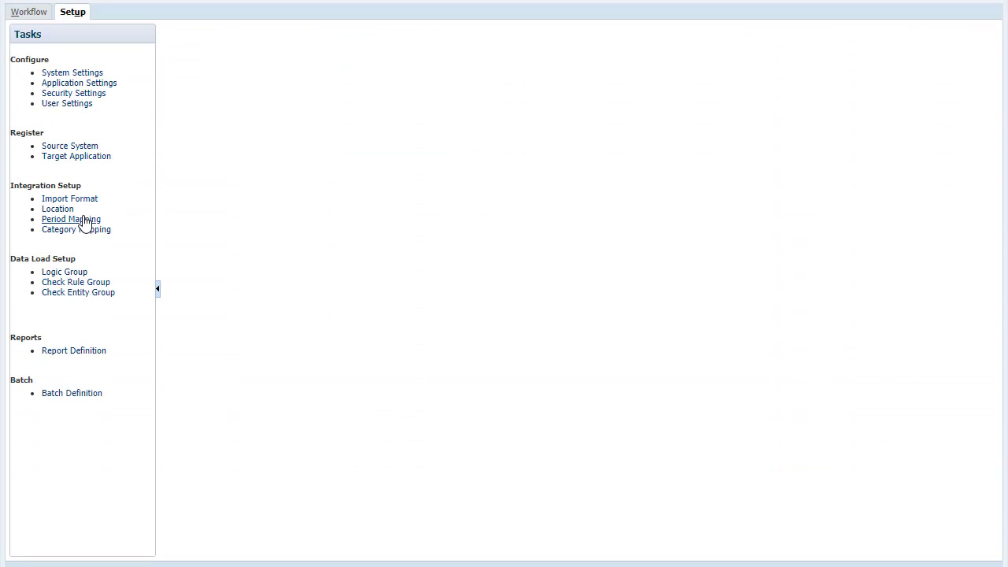
Step: Open Period Mapping from the Integration Setup tasks
click(83, 220)
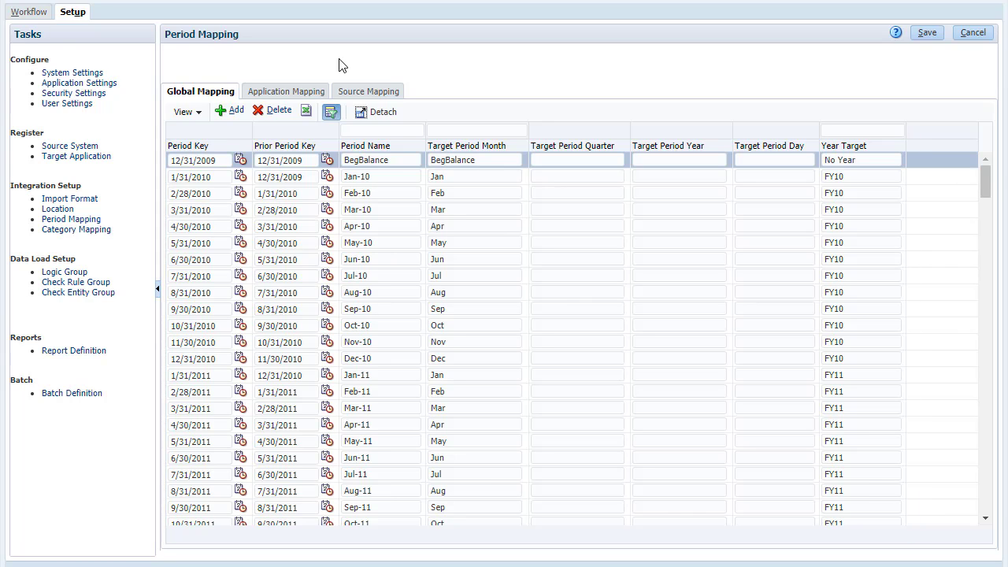
Step: Show the Application Mapping periods for C1_Project Budgets Export (Jan-21 to Mar-21, FY21)
click(305, 93)
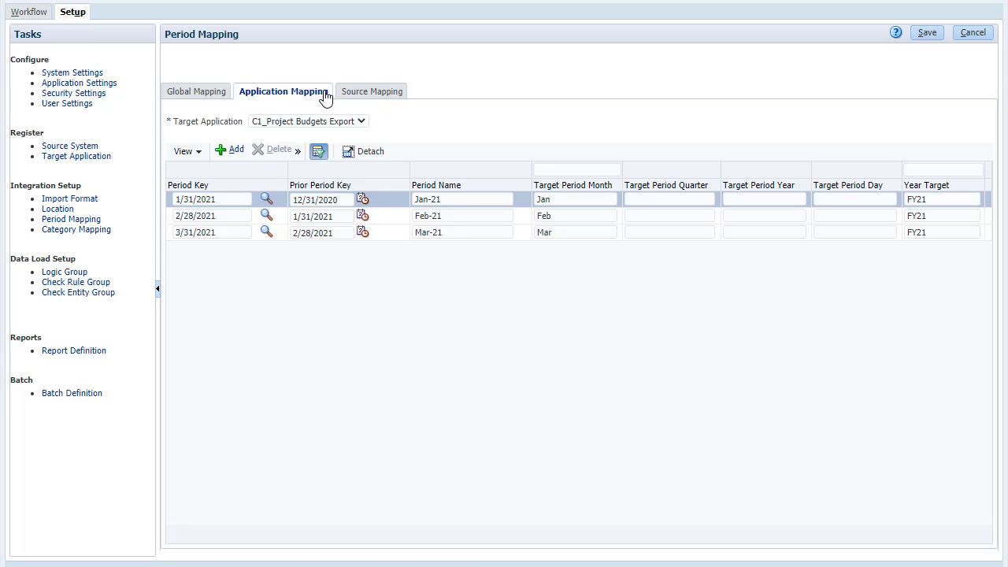
Step: On Source Mapping, choose the Data Source system to list its PPM-4-4-5 and PPM-Default periods
click(376, 94)
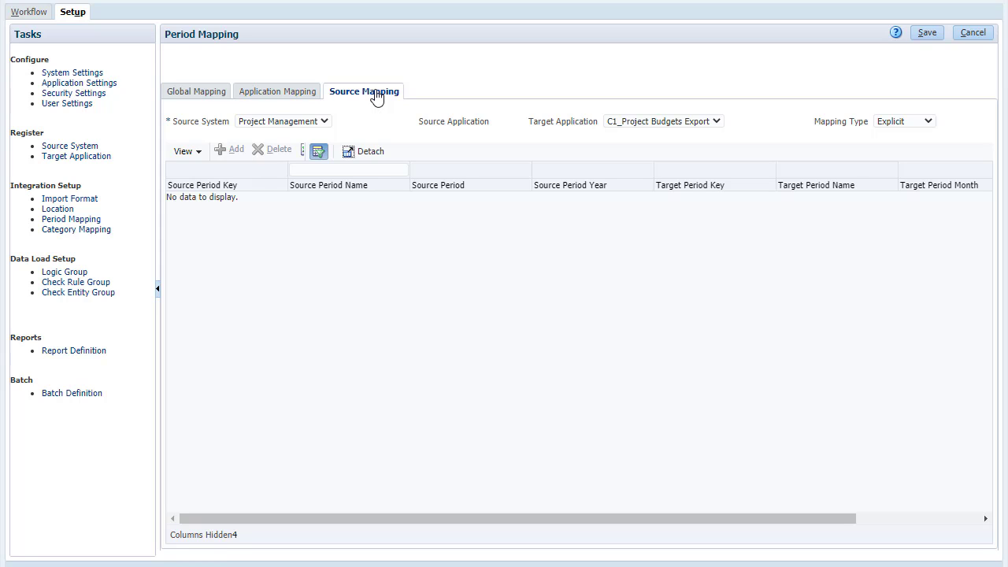
click(311, 119)
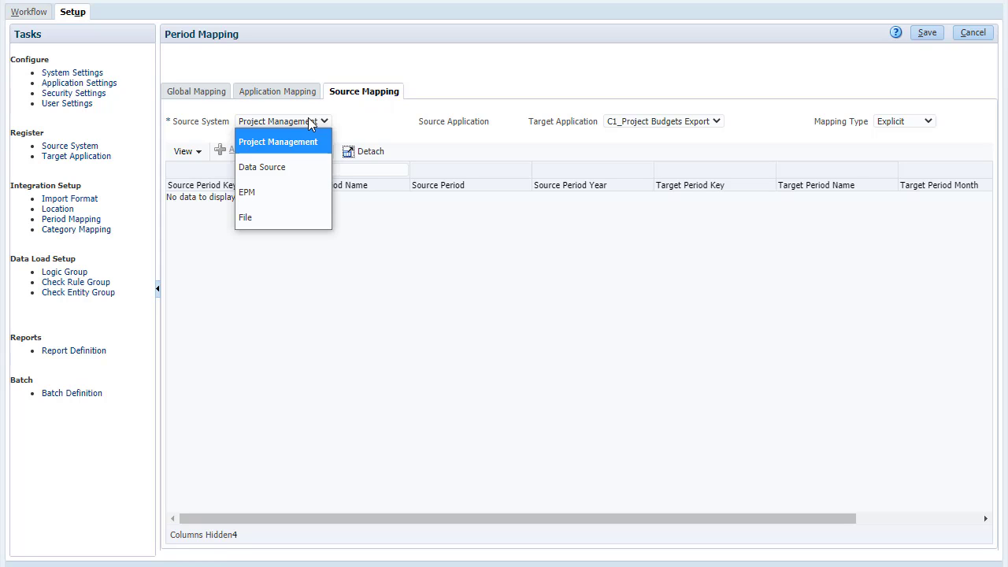
click(264, 167)
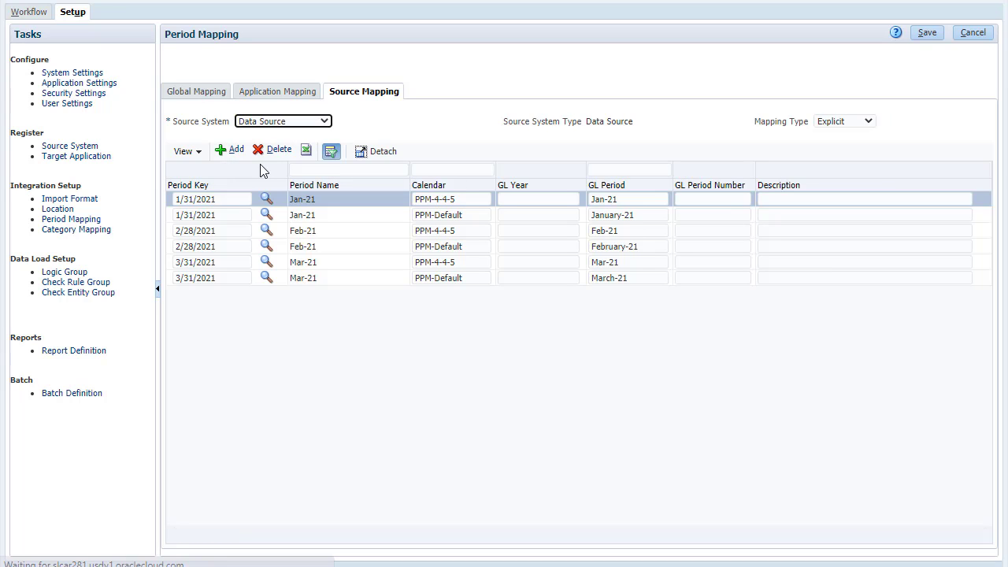